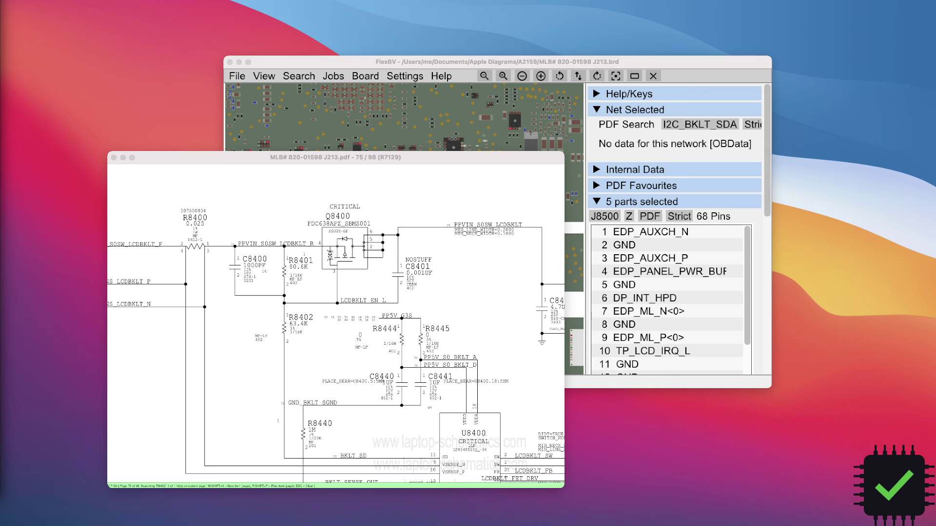
Step: Examine the LCD backlight circuit on the schematic page, from Q8400 down to the enable and control lines of U8400
left_click(370, 291)
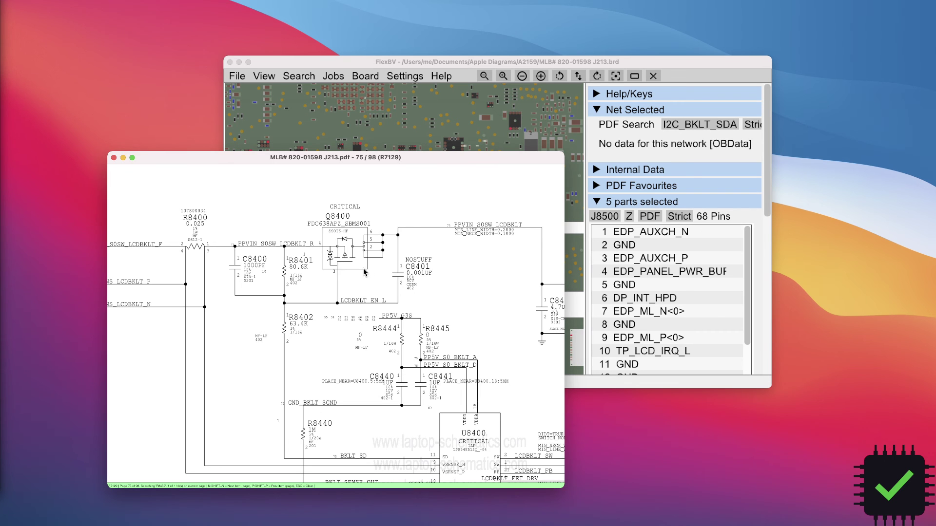
scroll(293, 273, "left", 5)
scroll(292, 272, "down", 3)
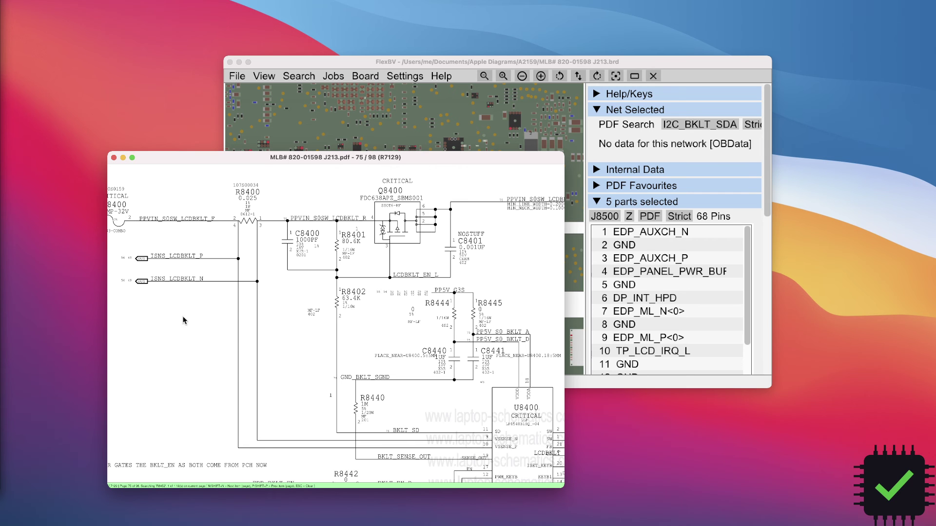
scroll(273, 276, "down", 6)
scroll(273, 276, "right", 2)
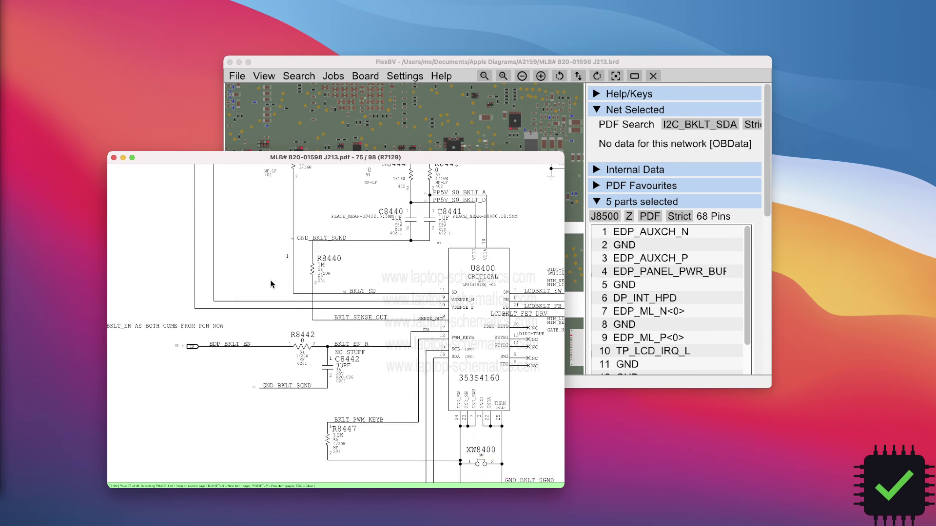
scroll(350, 340, "right", 2)
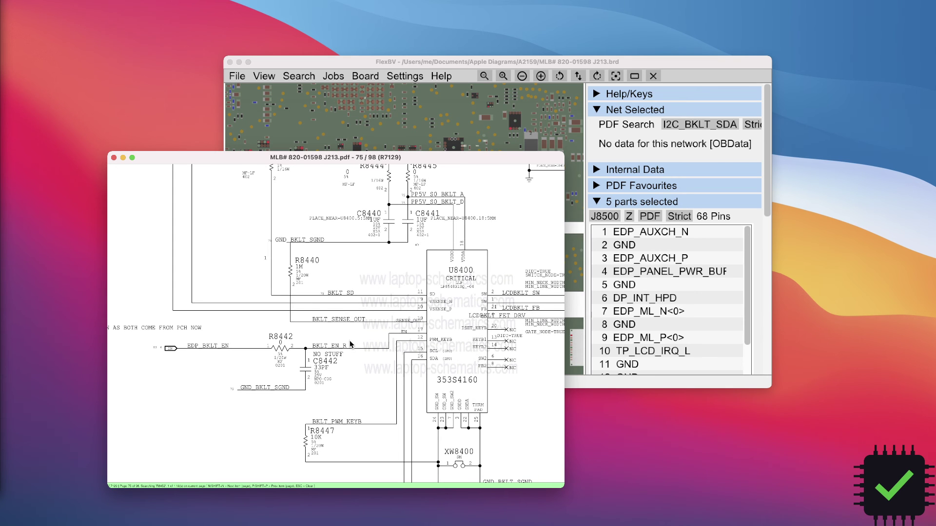
scroll(350, 342, "up", 1)
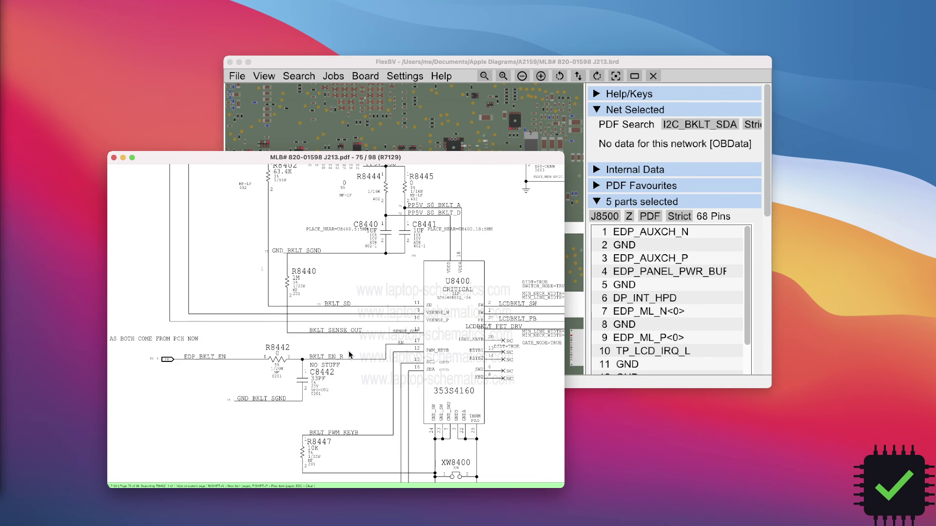
scroll(349, 354, "left", 1)
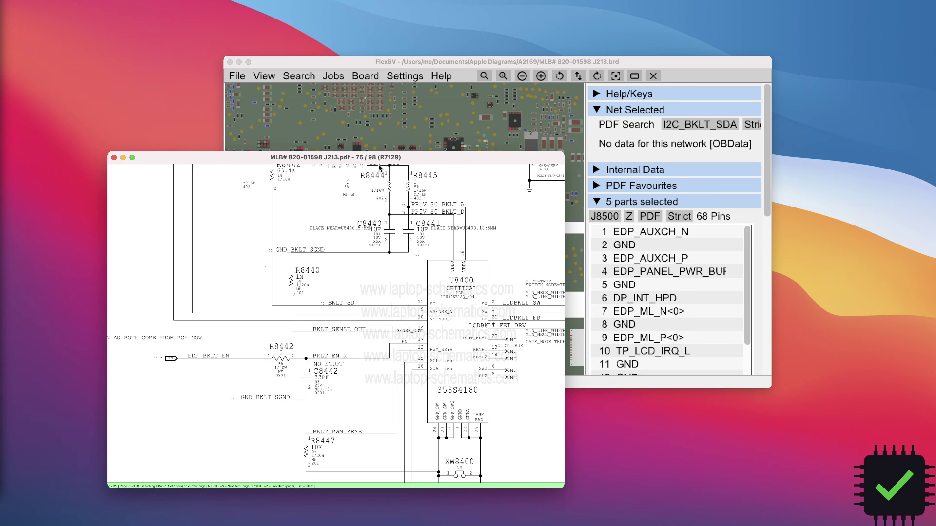
Step: Switch to the FlexBV board view and select the I2C_BKLT_SCL and I2C_BKLT_SDA test pads beside U8400, ending on I2C_BKLT_SCL
left_click(359, 66)
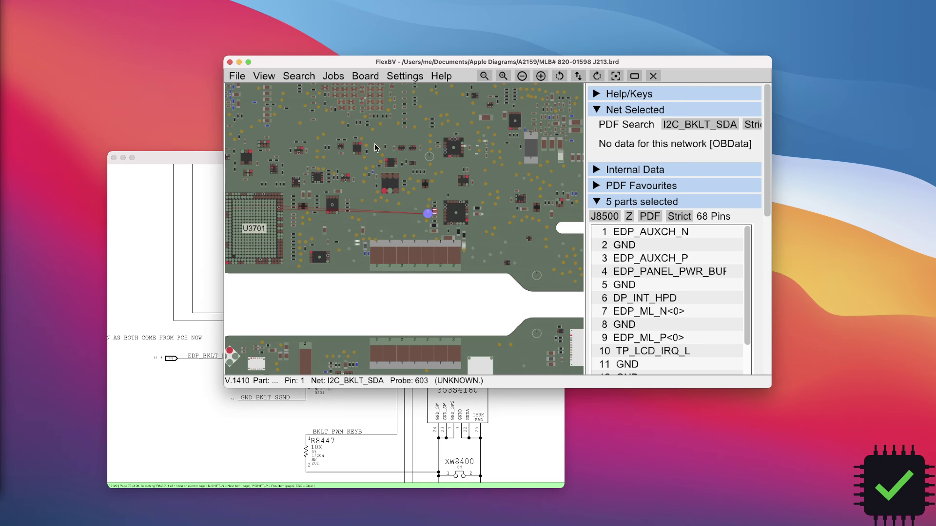
scroll(429, 259, "up", 2)
scroll(448, 228, "up", 5)
left_click_drag(445, 219, 435, 239)
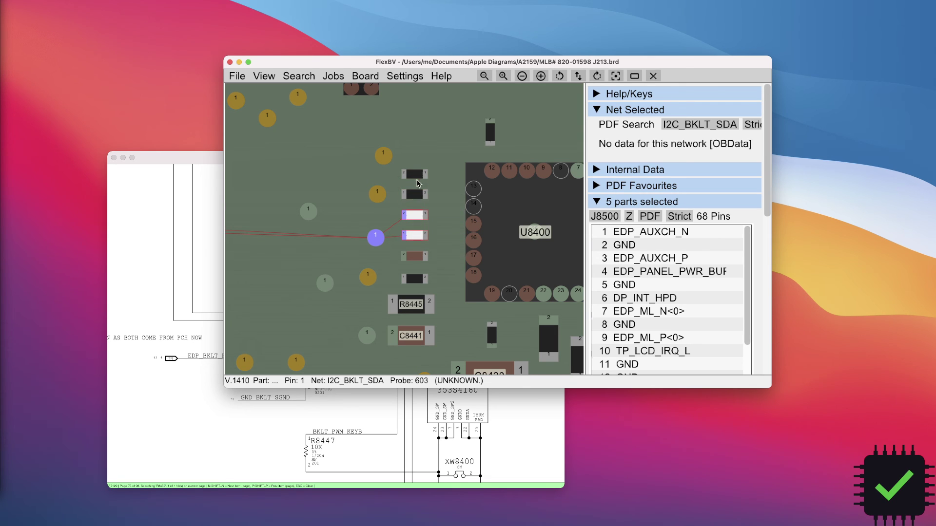
left_click(377, 195)
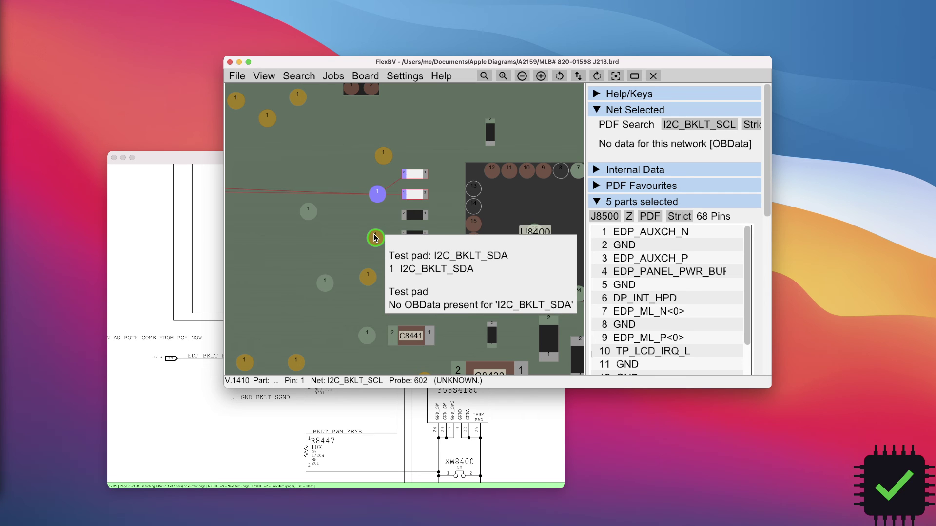
left_click(376, 237)
left_click(377, 194)
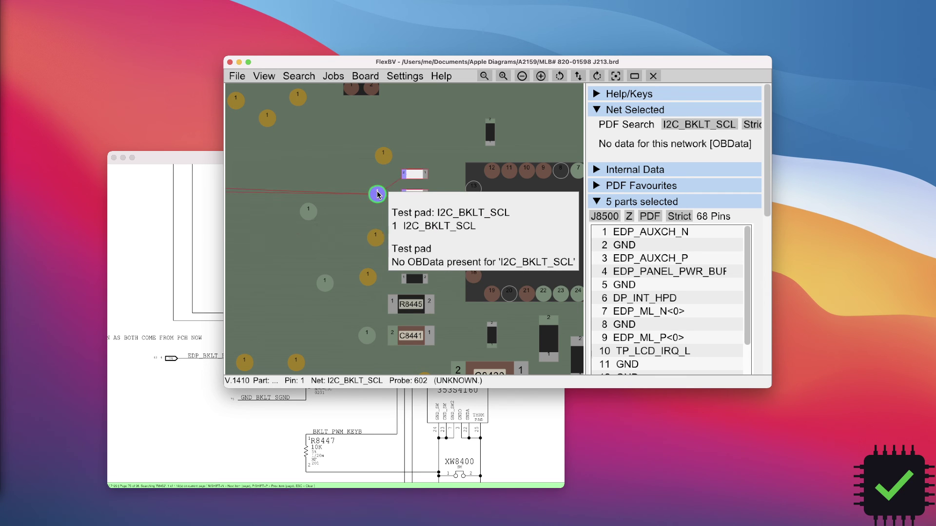
Step: Review the I2C_BKLT_SCL route across the board from J8500 back to its test pad near U8400
scroll(378, 194, "down", 10)
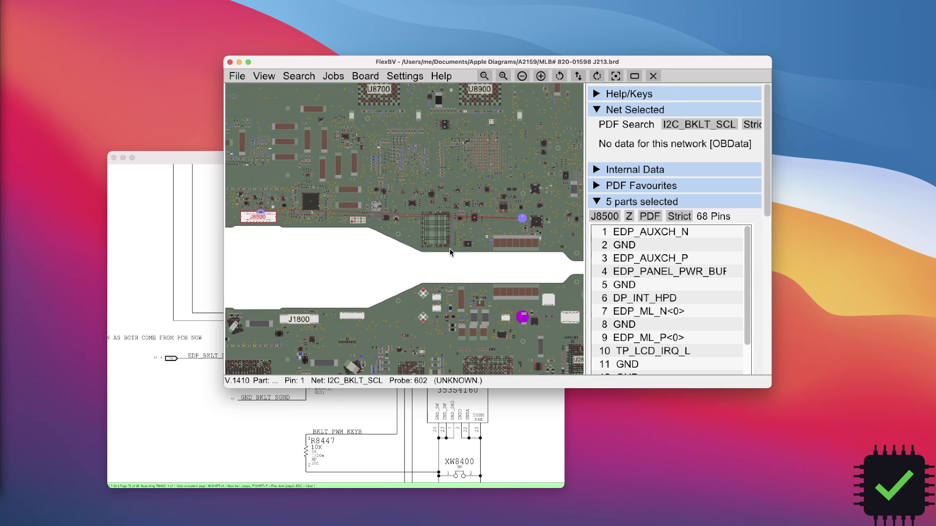
scroll(317, 242, "left", 2)
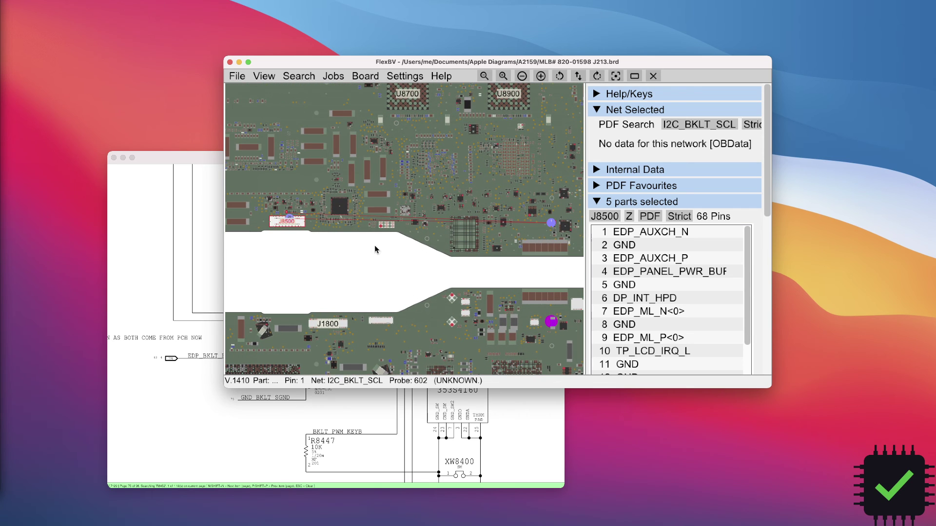
scroll(415, 243, "right", 2)
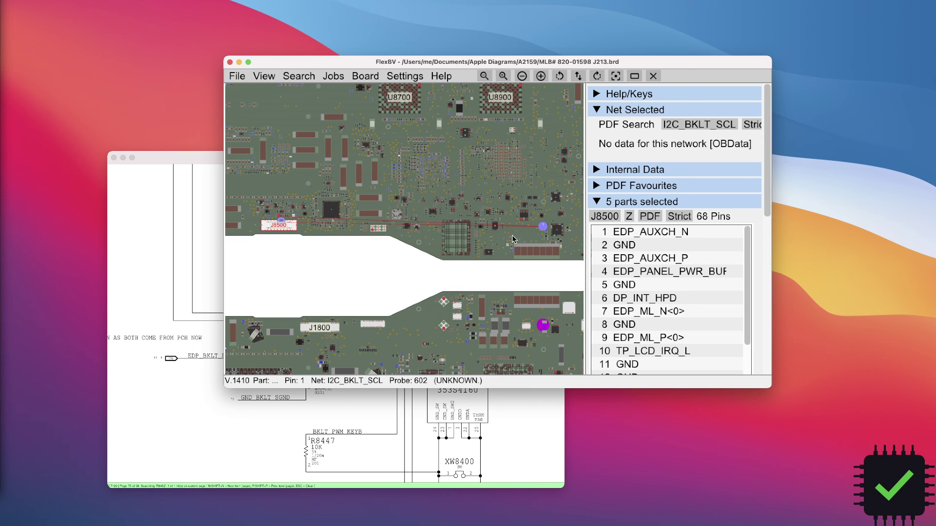
scroll(529, 239, "right", 3)
scroll(532, 229, "up", 5)
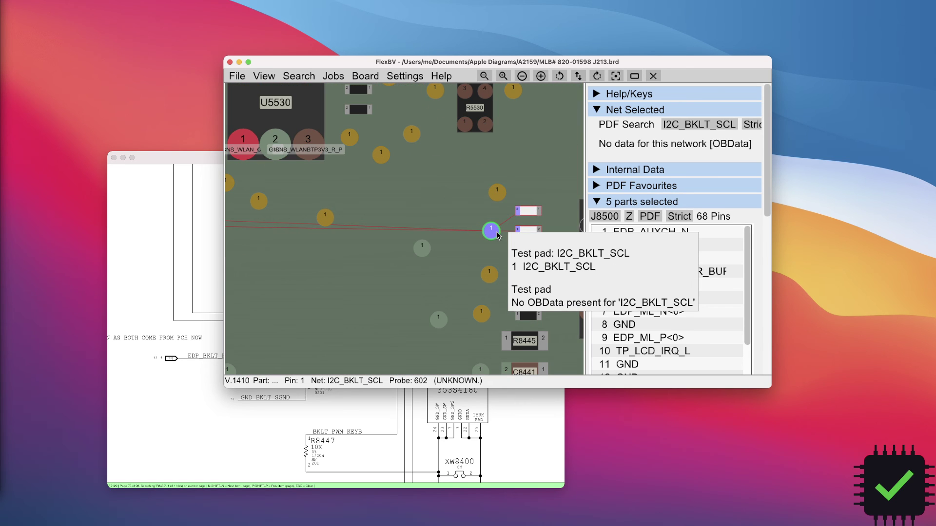
Step: Trace the I2C_BKLT_SCL net to connector J8500 and inspect pin 1 of capacitor C8532
scroll(493, 235, "down", 5)
scroll(493, 235, "up", 2)
scroll(494, 234, "down", 2)
scroll(371, 260, "left", 5)
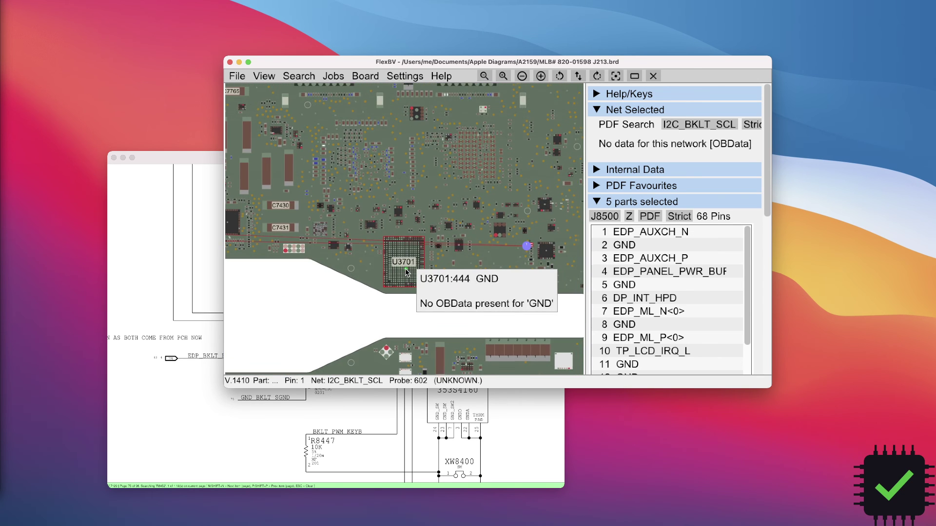
scroll(369, 260, "up", 5)
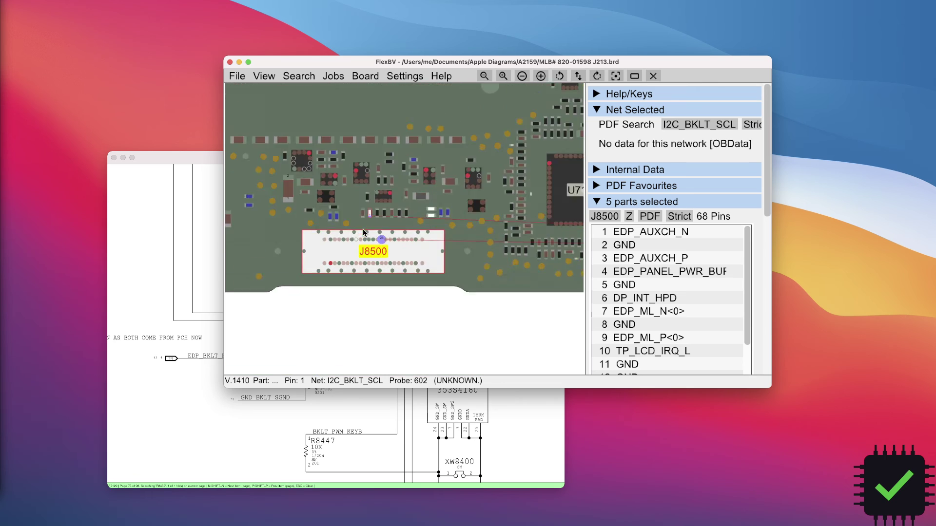
mouse_move(371, 185)
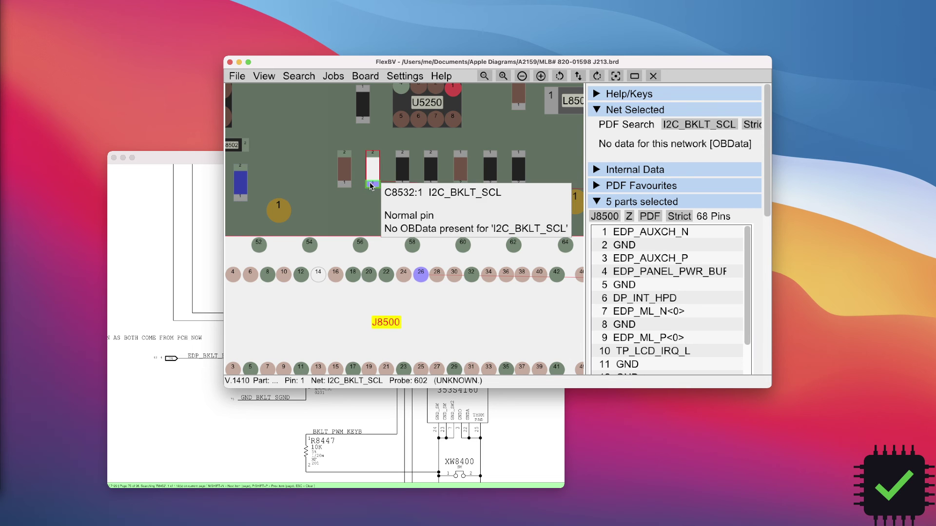
Step: View the whole I2C_BKLT_SCL route across the board and locate C8532 above J8500 again
scroll(434, 214, "down", 5)
left_click_drag(419, 276, 342, 275)
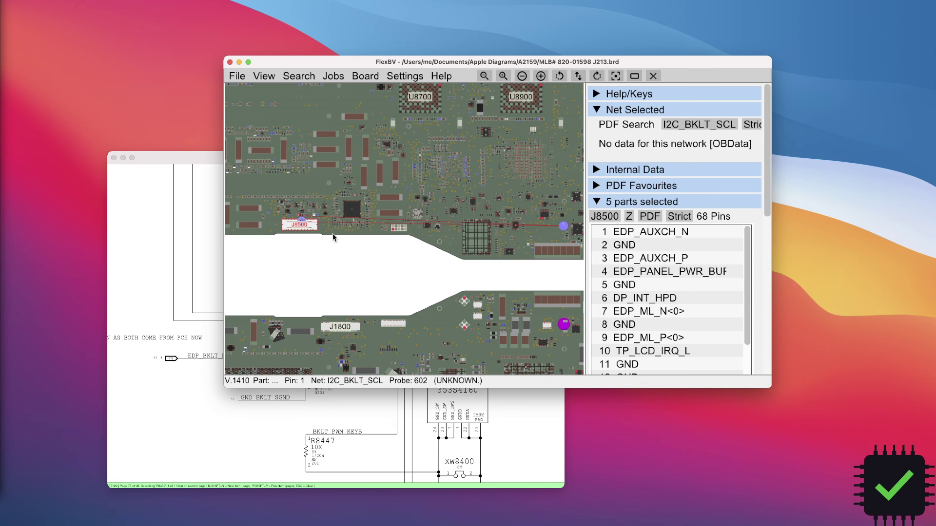
scroll(302, 220, "up", 5)
scroll(304, 224, "up", 2)
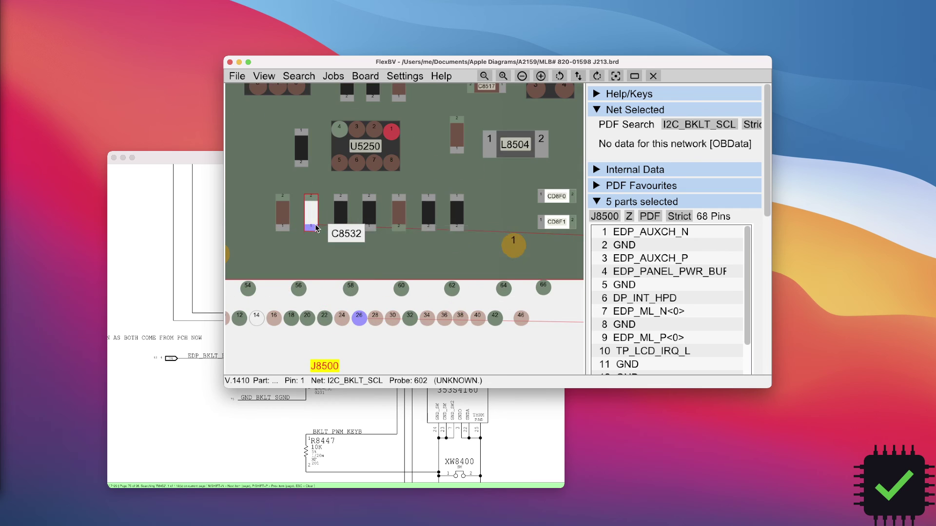
mouse_move(308, 220)
Step: Select pin 1 of C8531 above J8500, trace its I2C_BKLT_SDA net across the board, and select the test pad near U8400
scroll(314, 229, "down", 3)
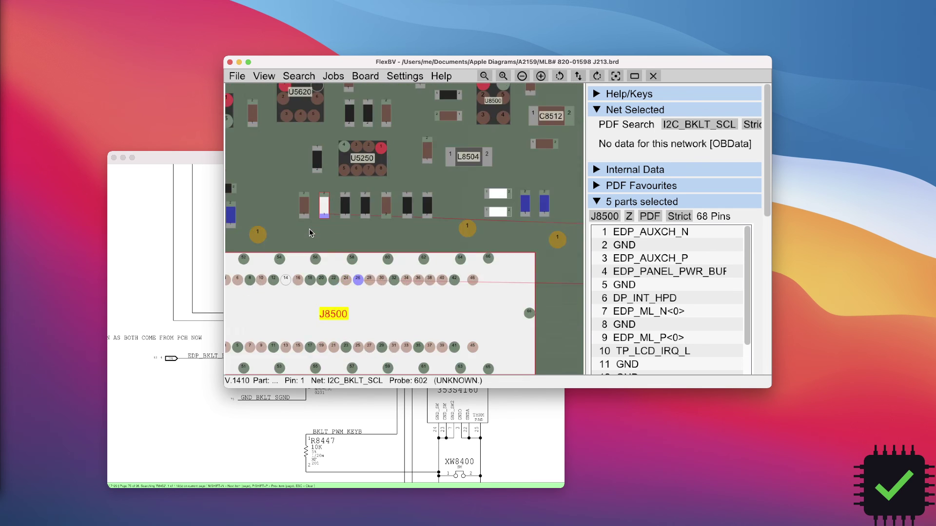
scroll(309, 228, "up", 3)
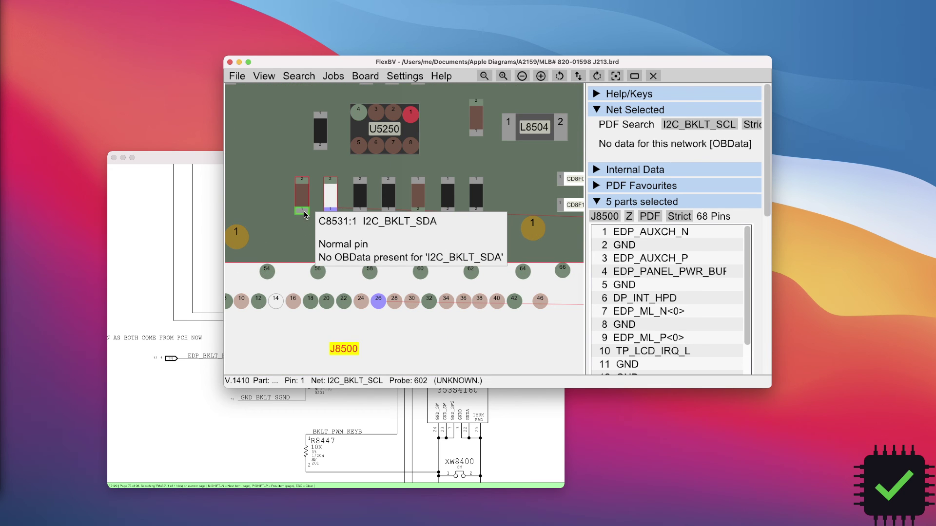
left_click(303, 211)
scroll(303, 212, "down", 4)
left_click_drag(444, 265, 388, 272)
scroll(387, 272, "right", 10)
scroll(354, 274, "right", 10)
scroll(454, 269, "up", 5)
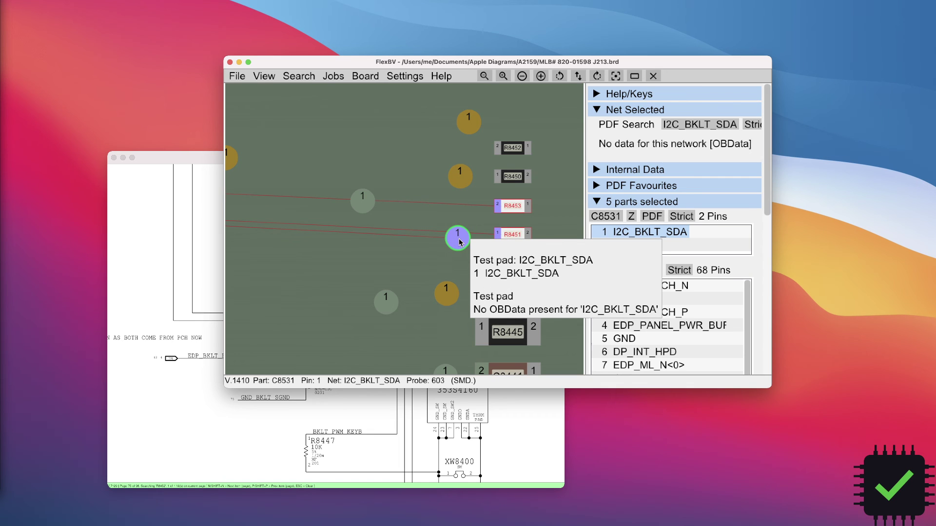
left_click(458, 240)
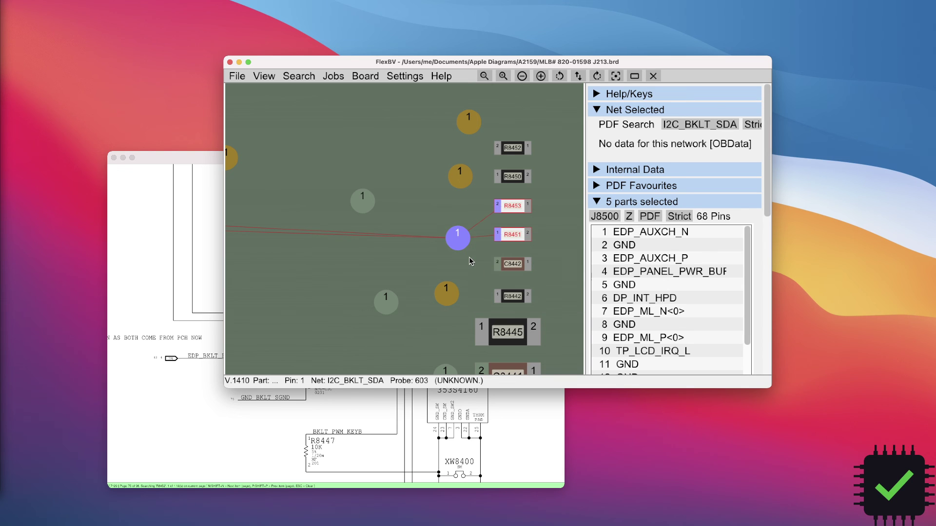
scroll(471, 261, "down", 1)
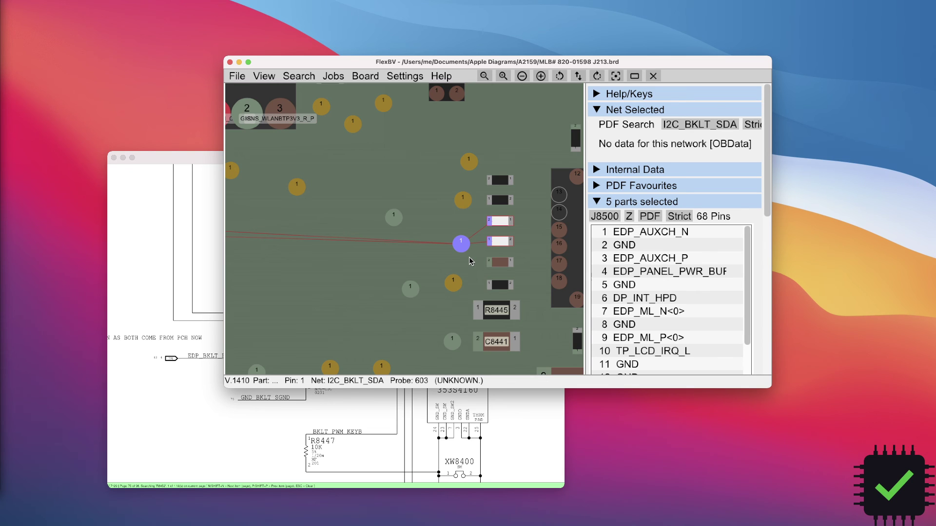